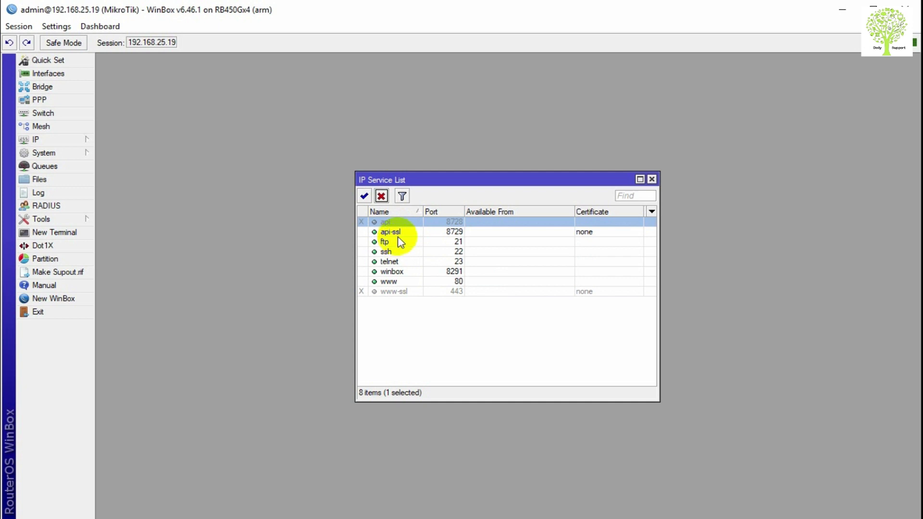
Step: Disable the api-ssl, ftp and ssh services in the IP Service List
left_click(381, 195)
left_click(387, 242)
left_click(381, 196)
left_click(384, 251)
left_click(381, 196)
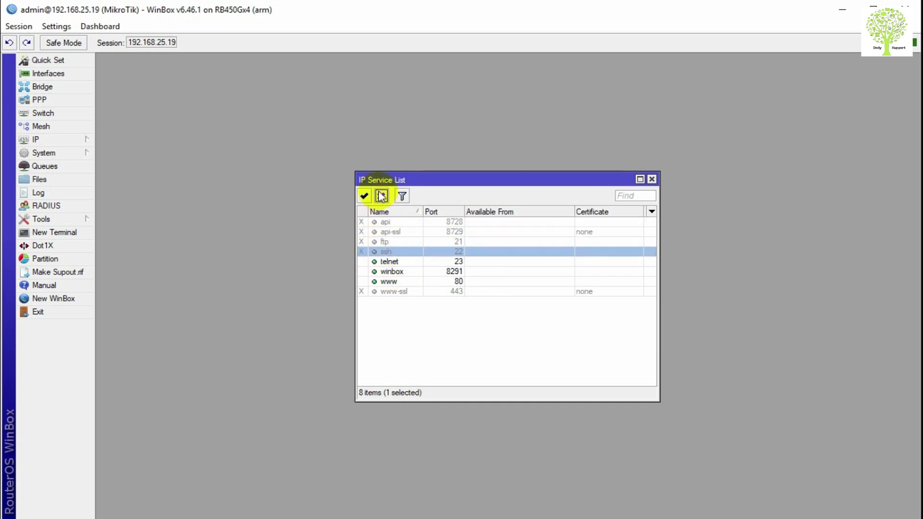
Step: Open the telnet service's settings and set its port to 233
double_click(393, 264)
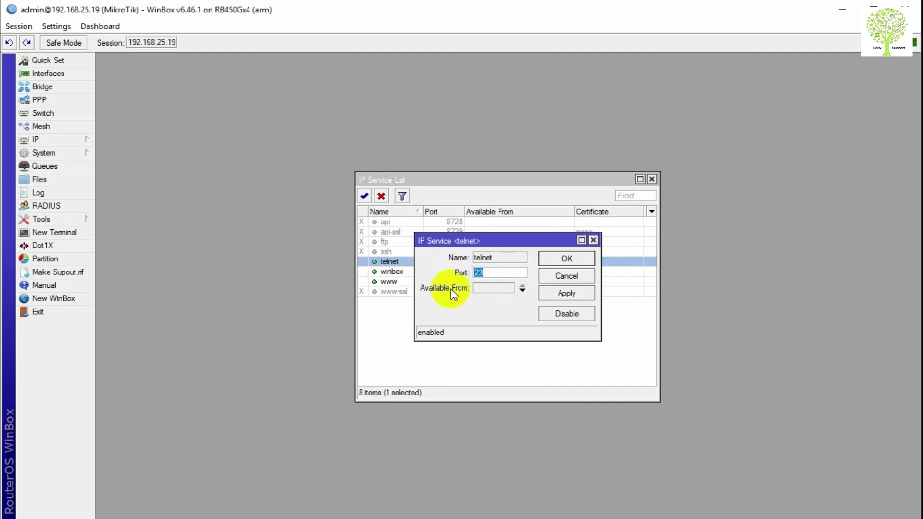
left_click(495, 272)
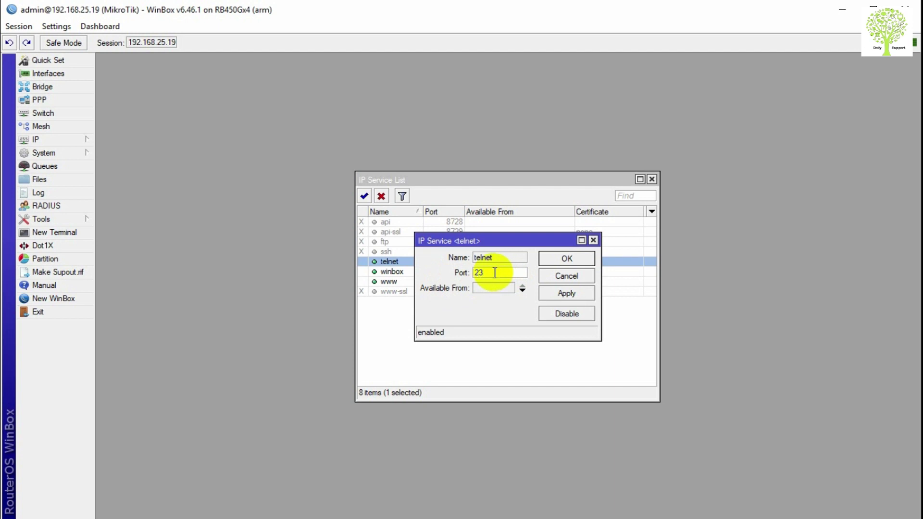
type("3")
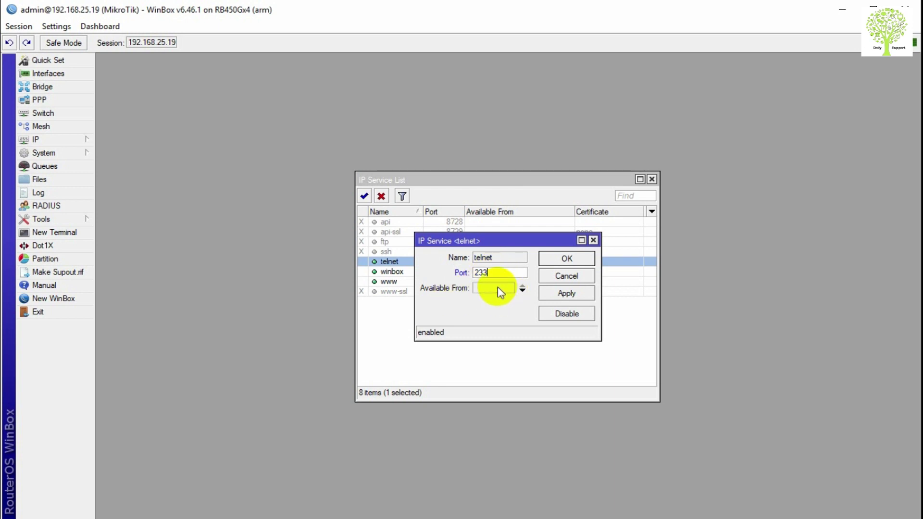
Step: Enable the Available From restriction for the telnet service and add two extra address entries to it
left_click(495, 288)
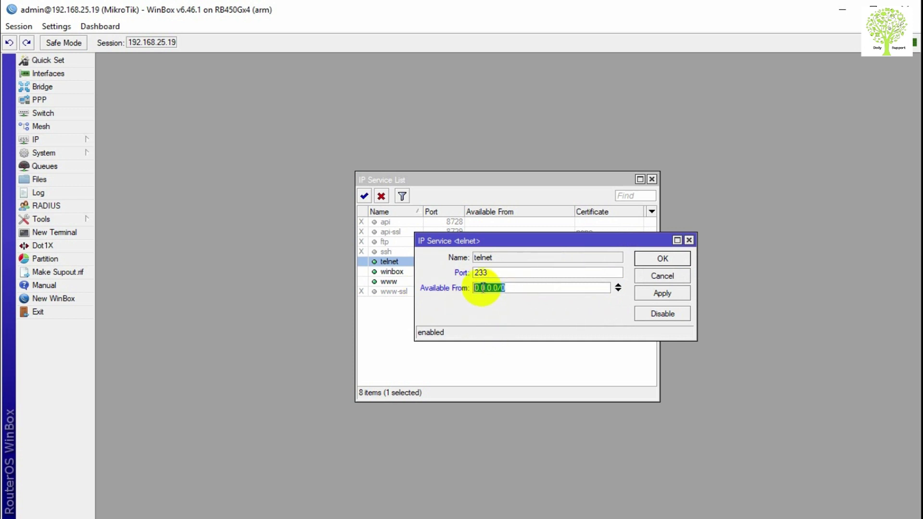
left_click(513, 288)
left_click_drag(513, 288, 439, 289)
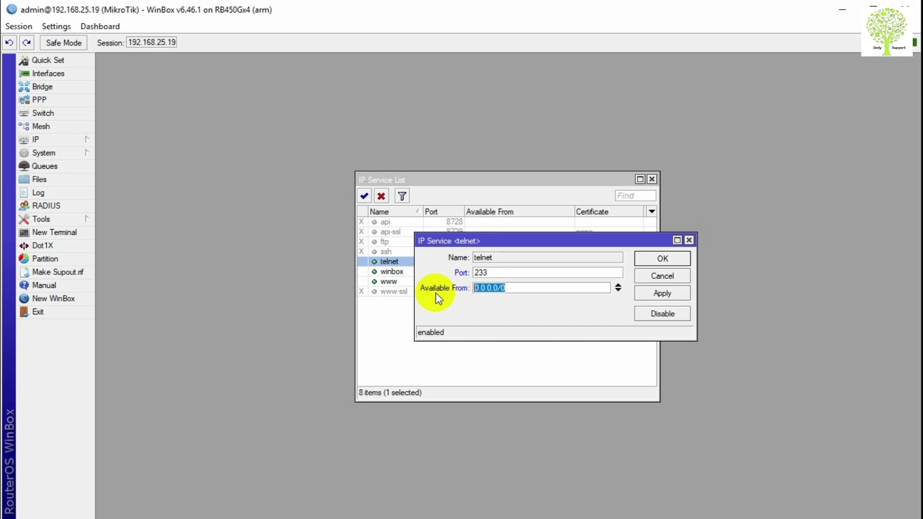
left_click(618, 291)
left_click(618, 292)
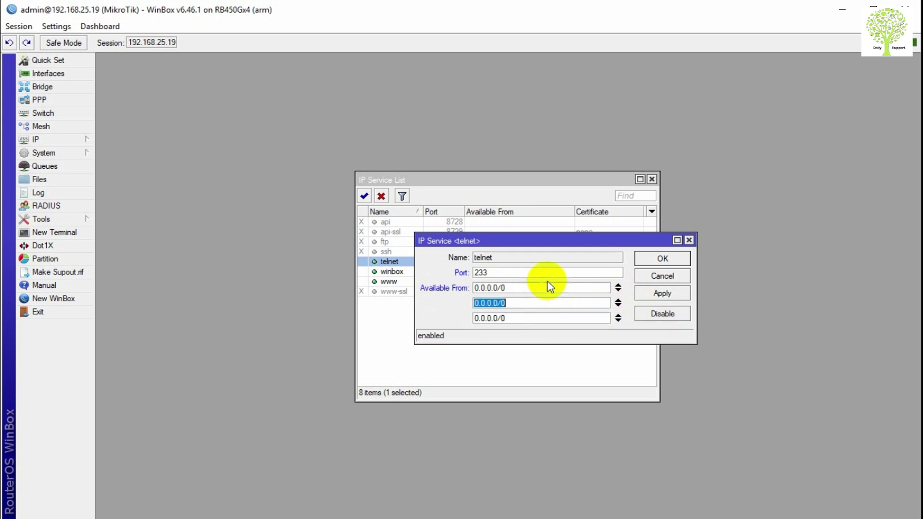
left_click(494, 272)
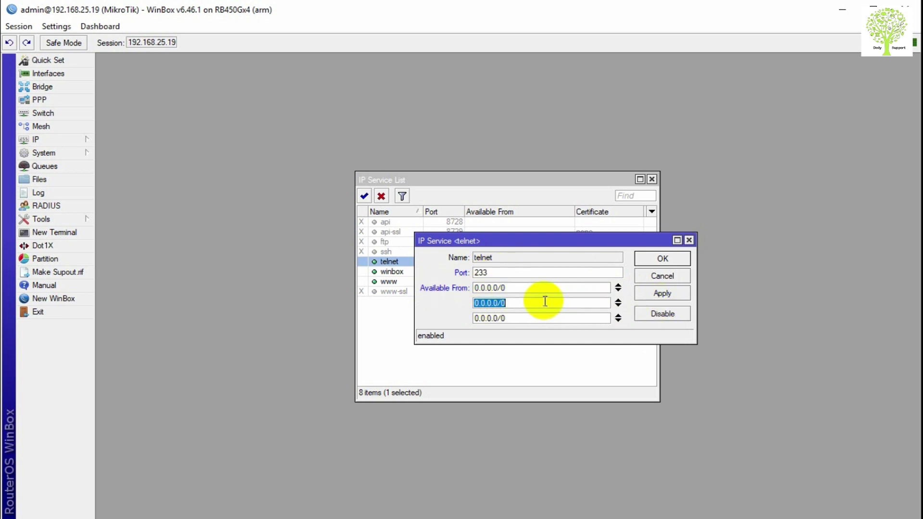
Step: Set the first Available From entry of the telnet service to 192.168.25.0/24
left_click(518, 288)
left_click_drag(519, 288, 397, 295)
type("192.1")
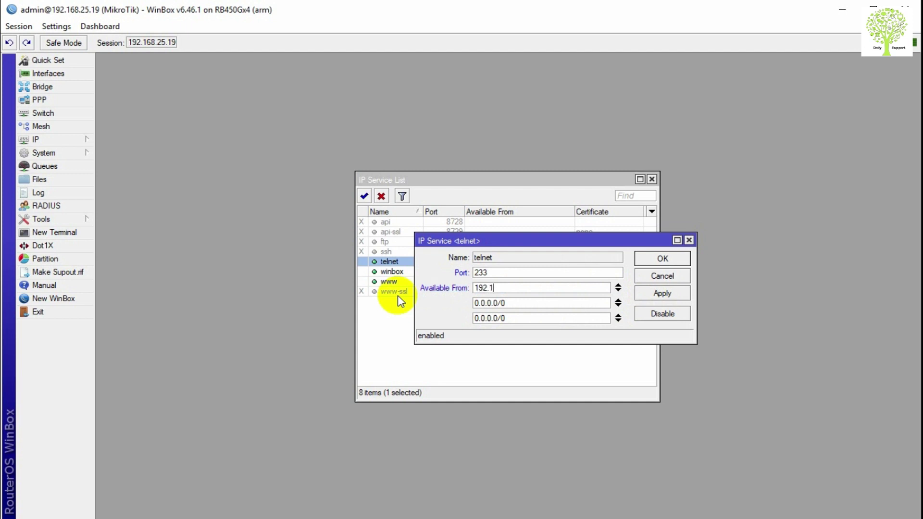
type("68.25.0/24")
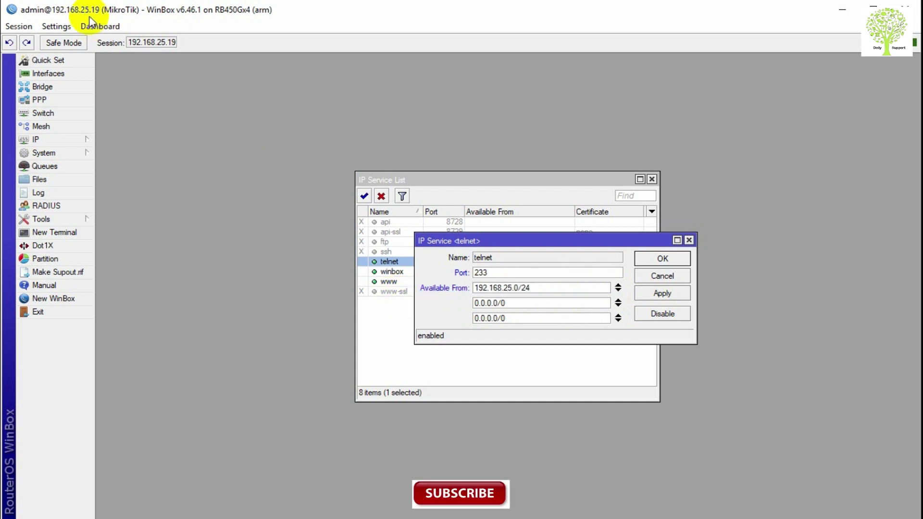
left_click_drag(548, 289, 424, 289)
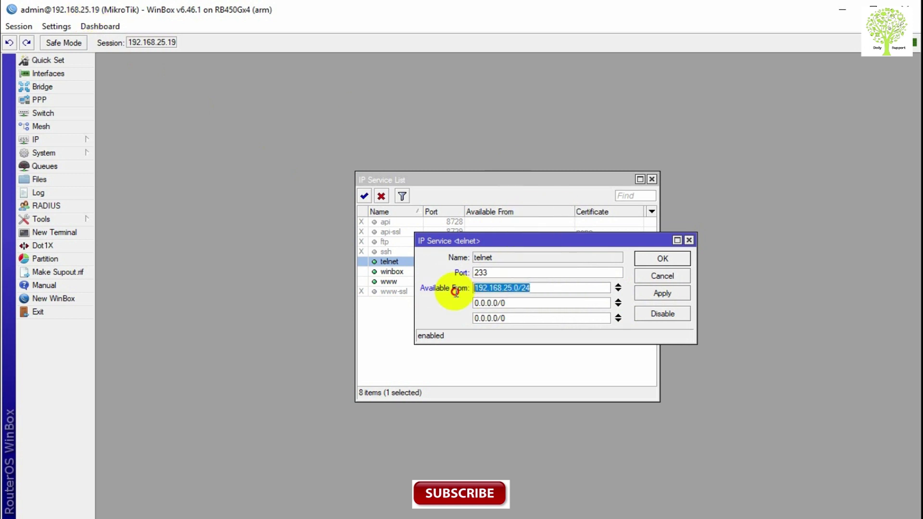
Step: Set the telnet service's second Available From entry to 192.168.11.11 and save the service settings
left_click_drag(540, 303, 457, 309)
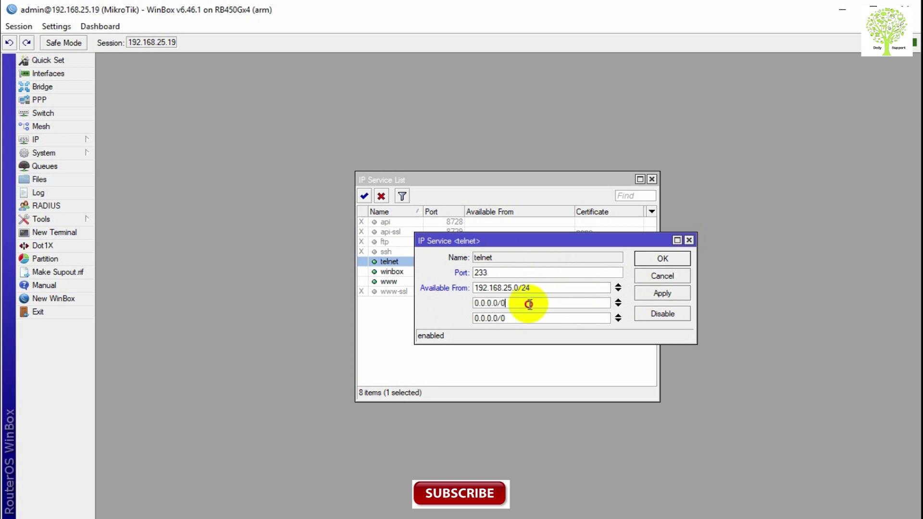
type("192")
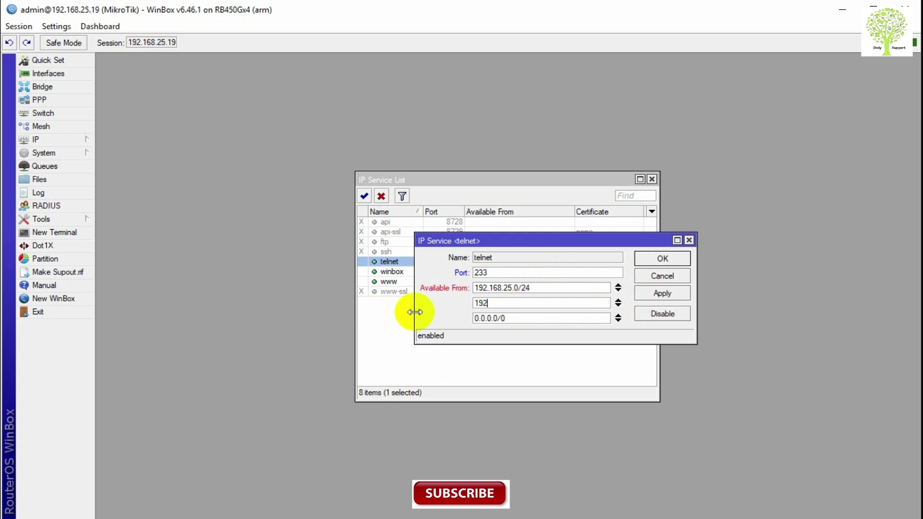
type(".168.11.11")
left_click(670, 291)
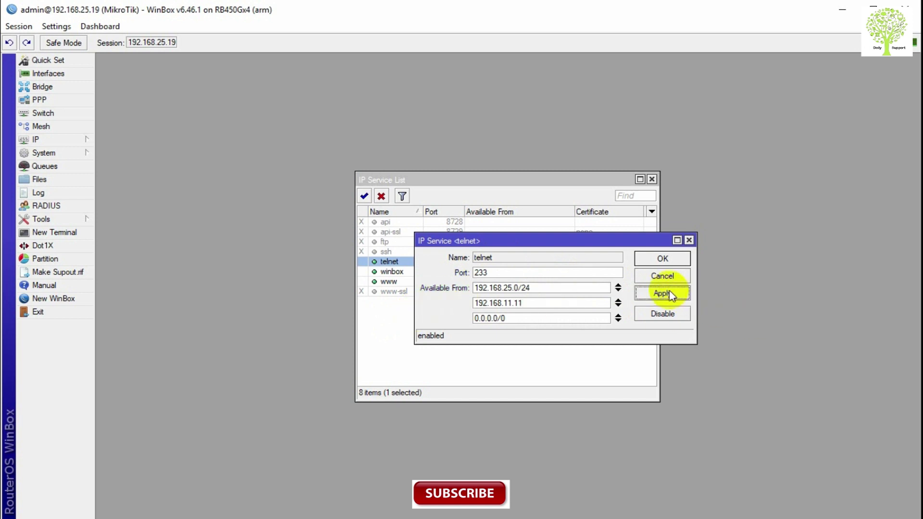
left_click(663, 259)
Step: Widen the Available From column in the repositioned IP Service List and check the WinBox connection window
left_click_drag(572, 210, 623, 211)
left_click_drag(564, 184, 559, 142)
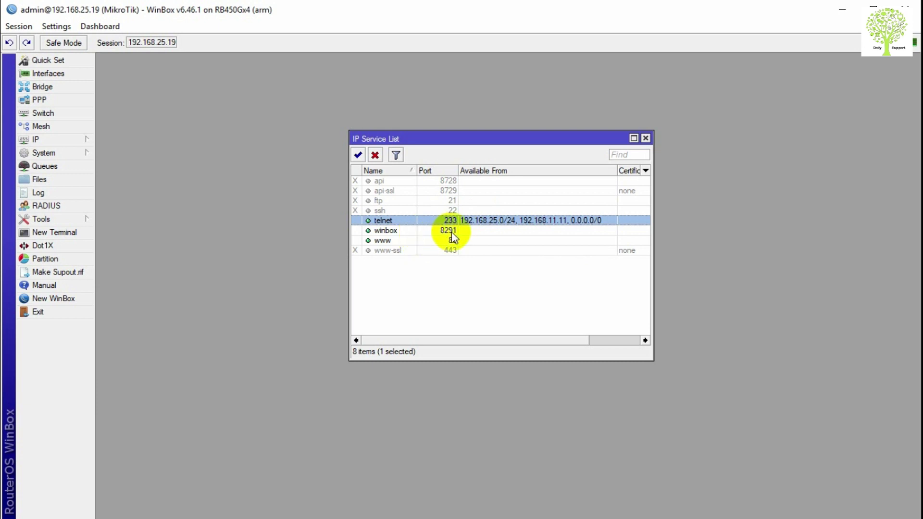
left_click(236, 505)
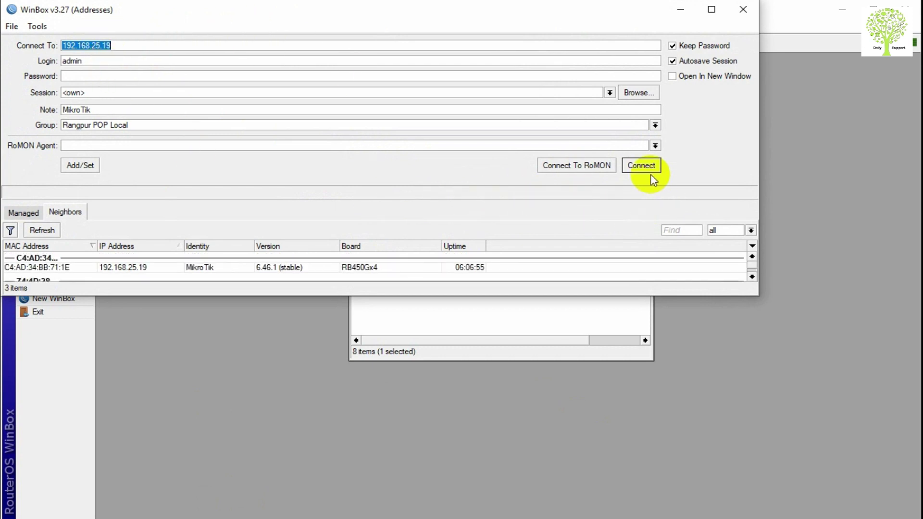
left_click(413, 328)
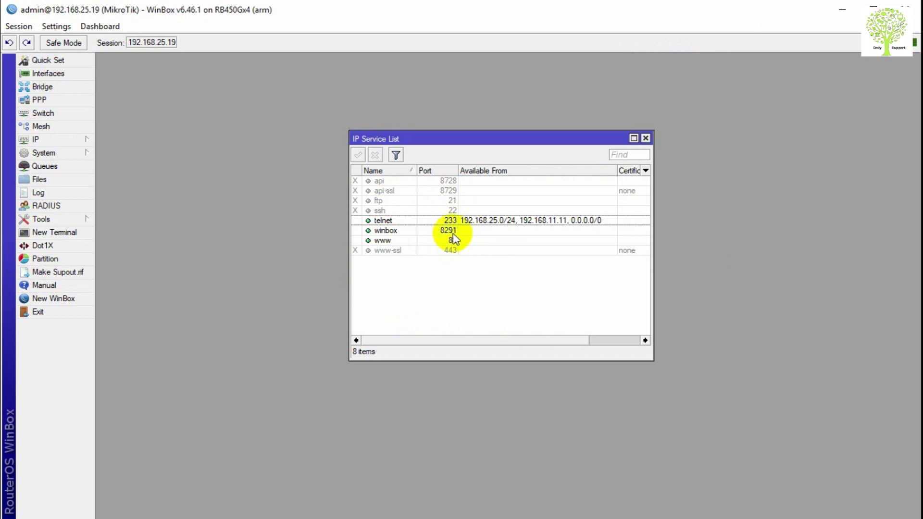
Step: Set the winbox service's port to 8888 and check the router address in the WinBox connection window
double_click(385, 232)
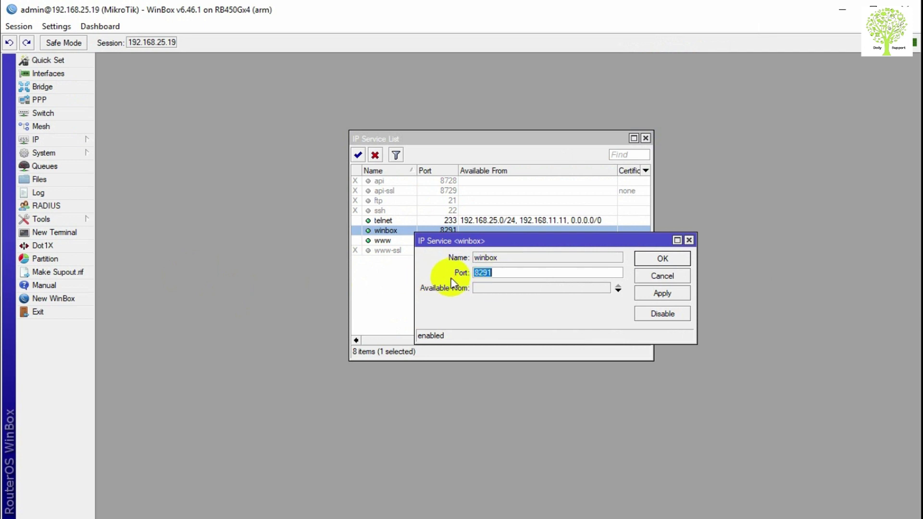
type("8888")
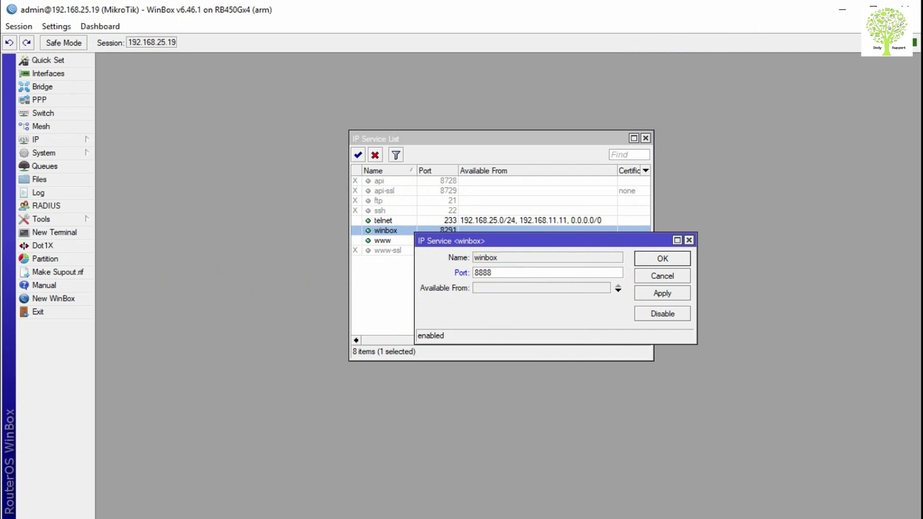
left_click(317, 518)
left_click(432, 504)
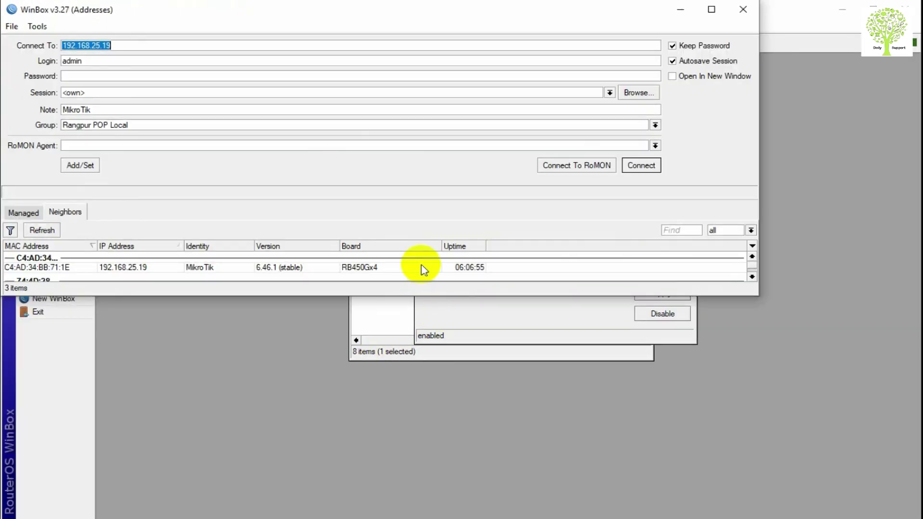
left_click_drag(226, 10, 263, 150)
left_click(105, 11)
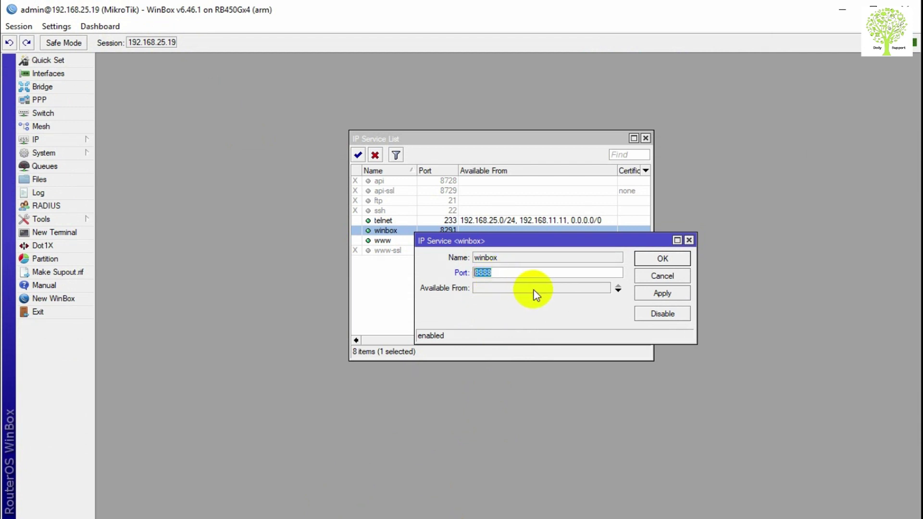
Step: Set the winbox service's Available From address to 0.0.0.0/0 and apply the settings
left_click(493, 288)
type("0.0.0.0/0")
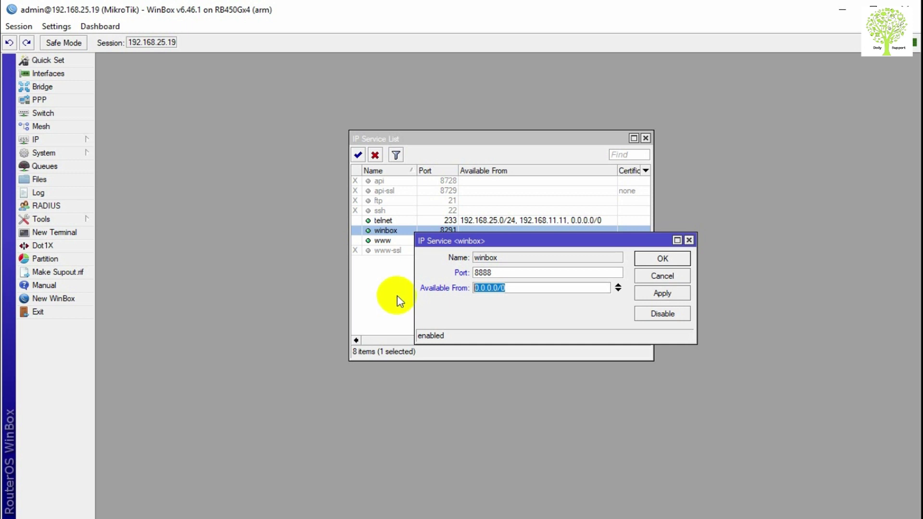
left_click(678, 258)
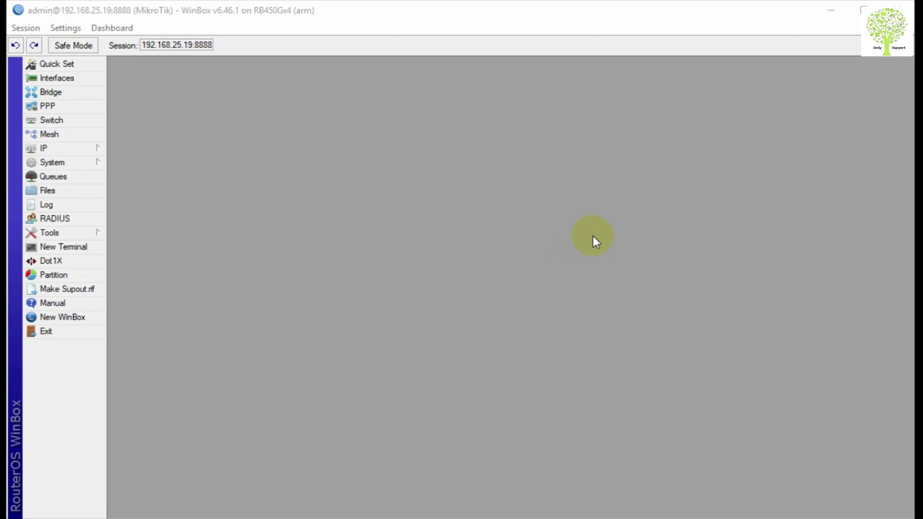
Step: Switch to the WinBox connection window and try to connect to 192.168.25.19 without specifying a port
left_click(831, 10)
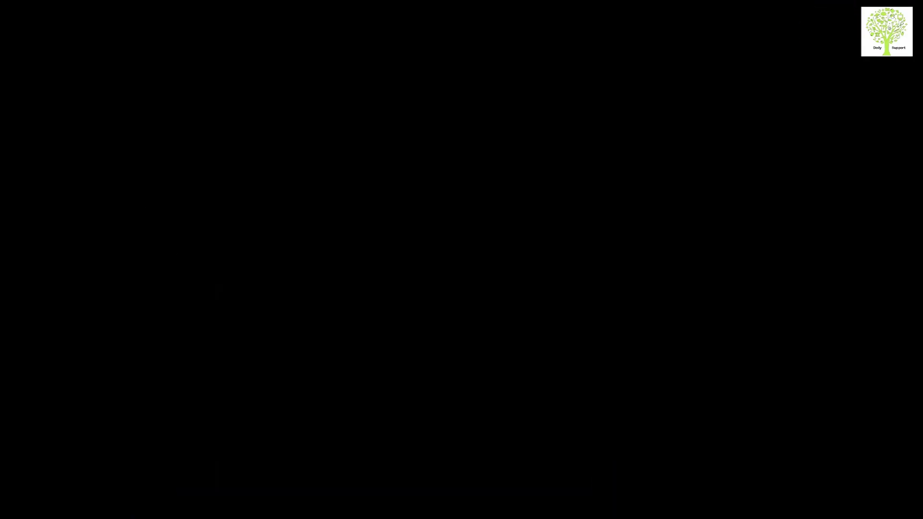
left_click(548, 503)
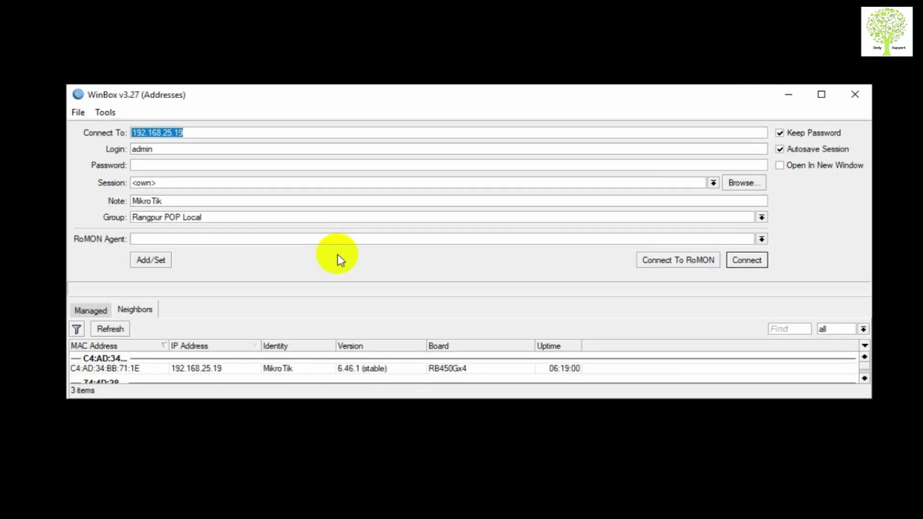
left_click(188, 133)
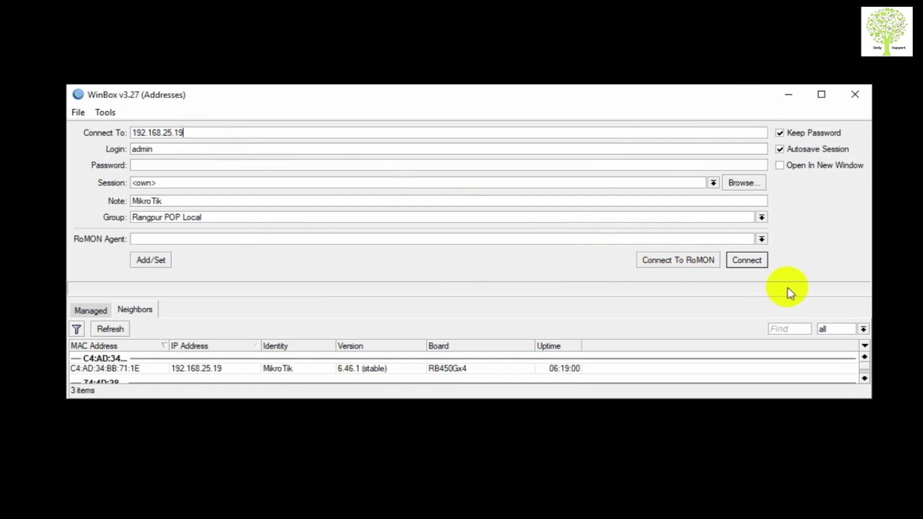
left_click(743, 265)
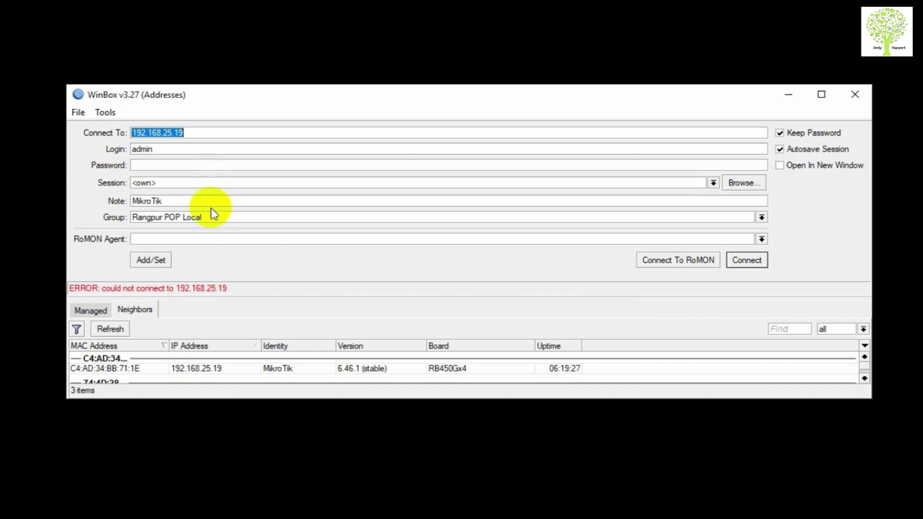
Step: Append port 8888 to the Connect To address 192.168.25.19 and connect to the router
left_click(204, 133)
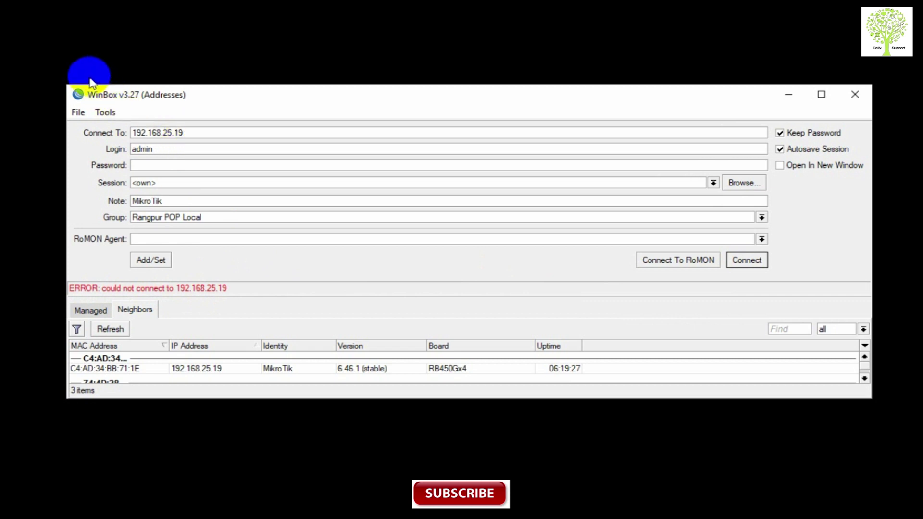
type(":8888")
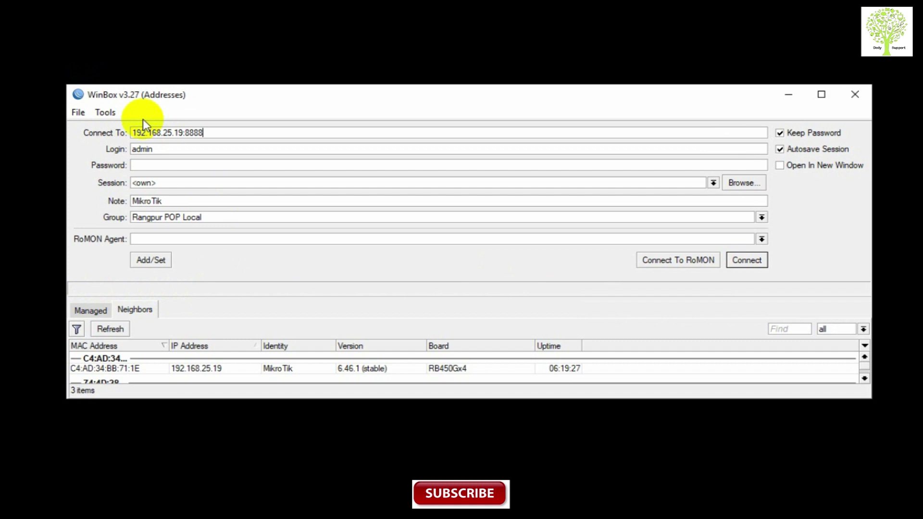
left_click(760, 263)
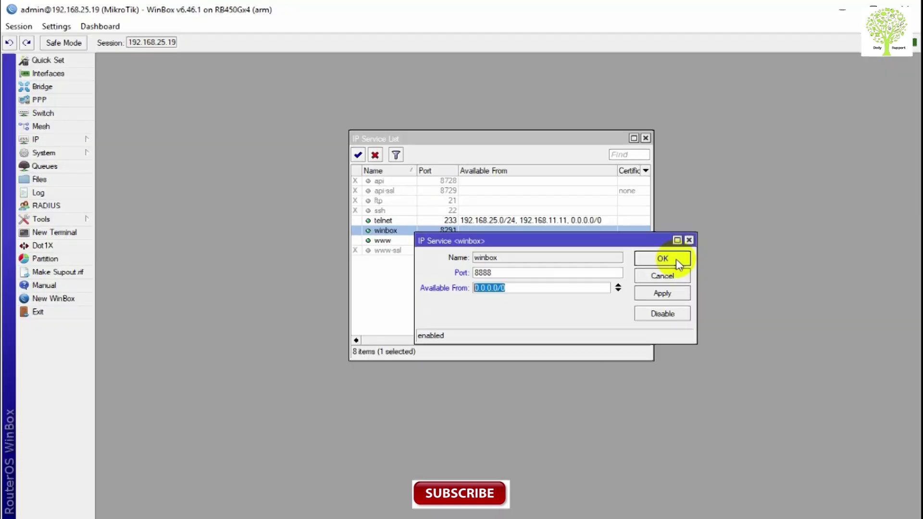
Step: Save the winbox service settings and open the www service to examine its port and Available From settings
left_click(679, 264)
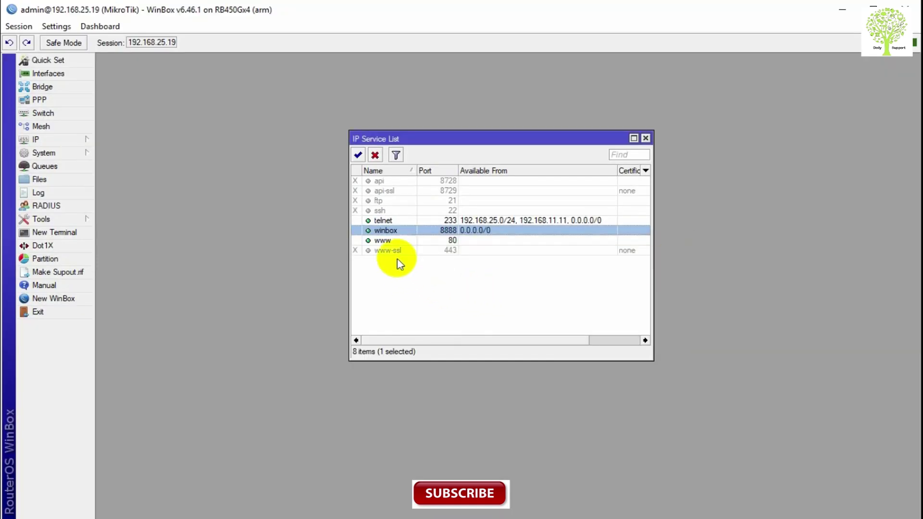
left_click(387, 243)
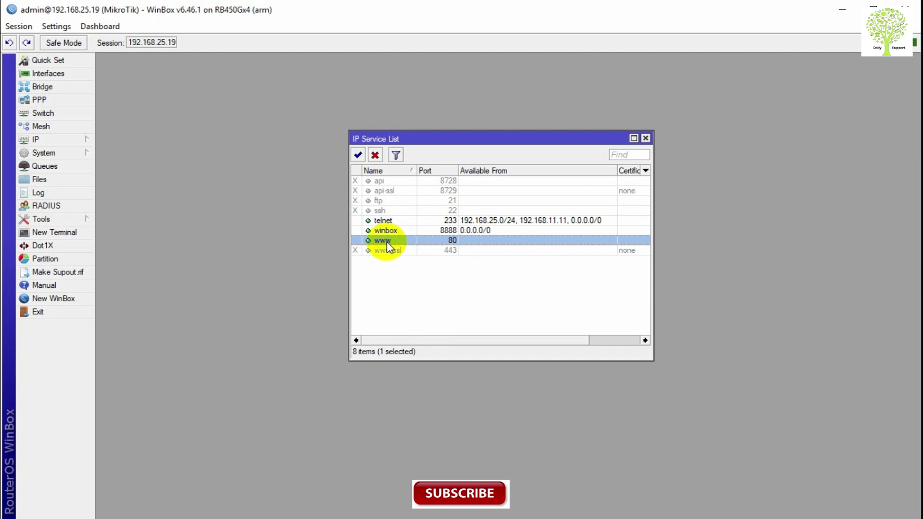
double_click(387, 244)
left_click_drag(490, 241, 503, 223)
left_click(511, 255)
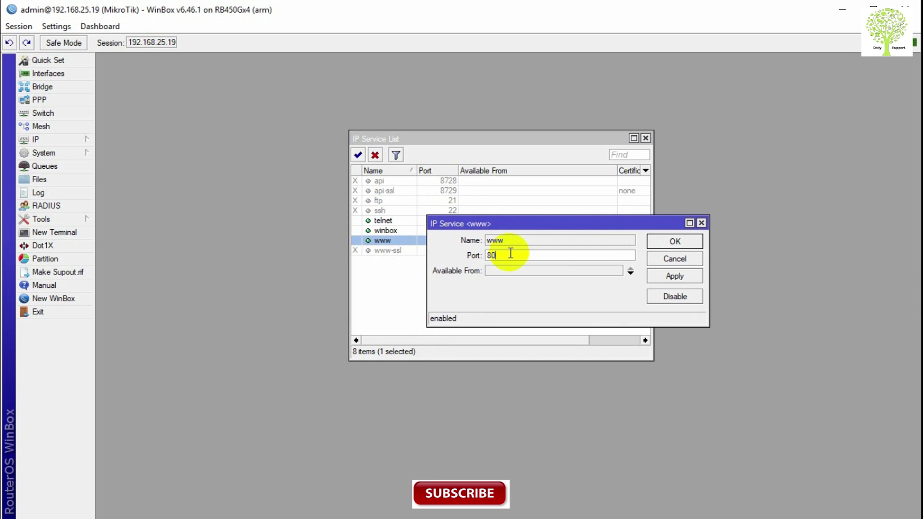
left_click(503, 272)
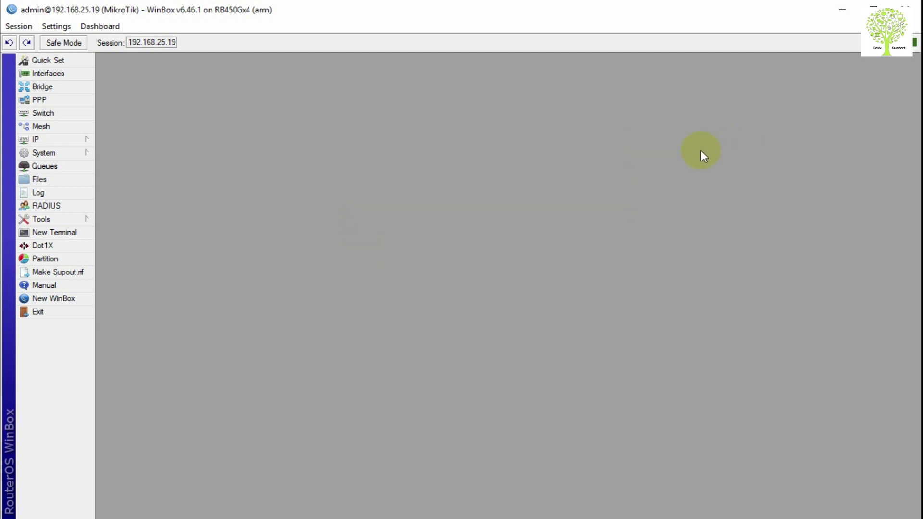
Step: Open the firewall's service ports list and disable the dccp and ftp entries
left_click(62, 139)
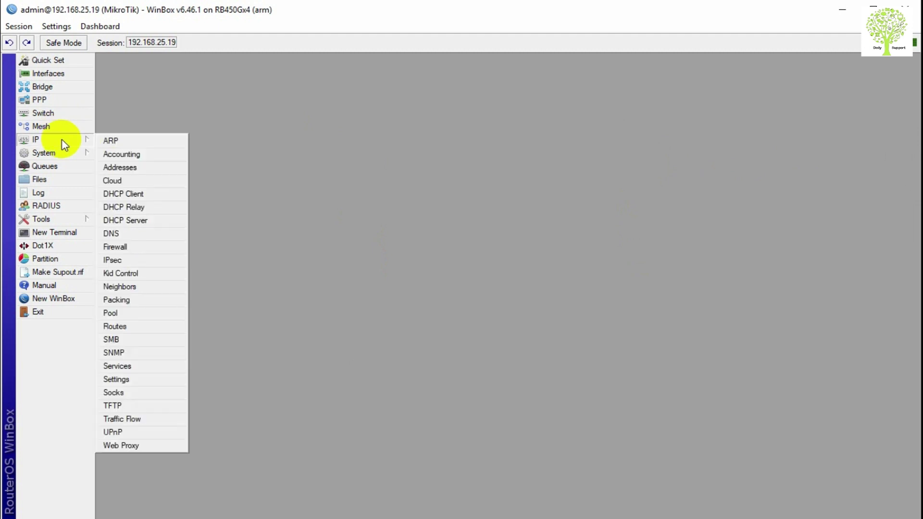
left_click(126, 248)
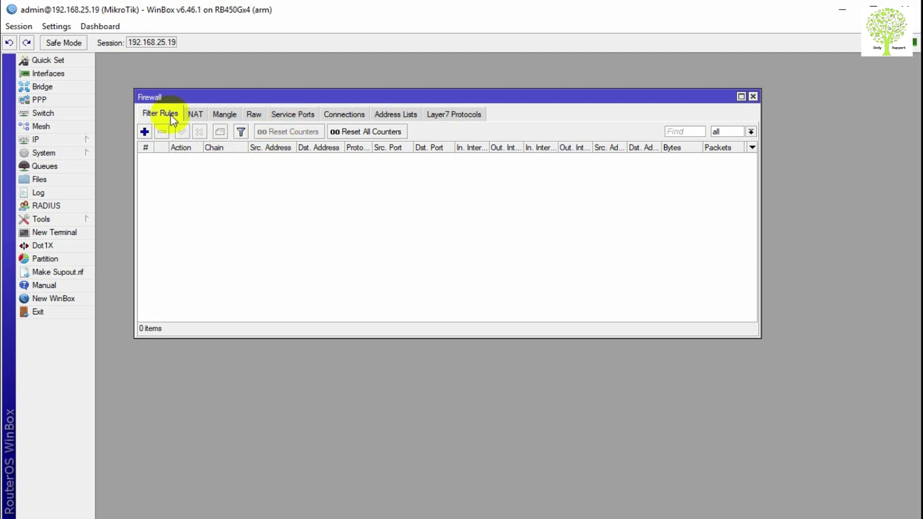
left_click(296, 115)
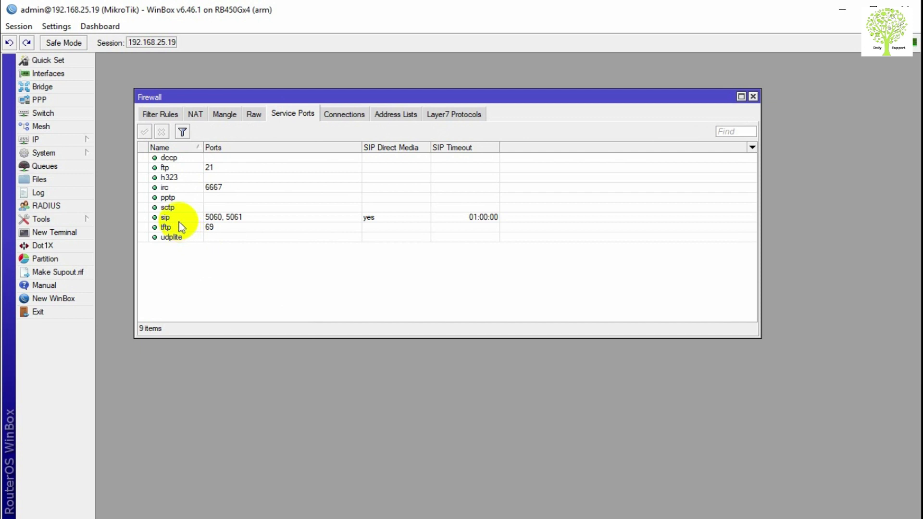
left_click(173, 197)
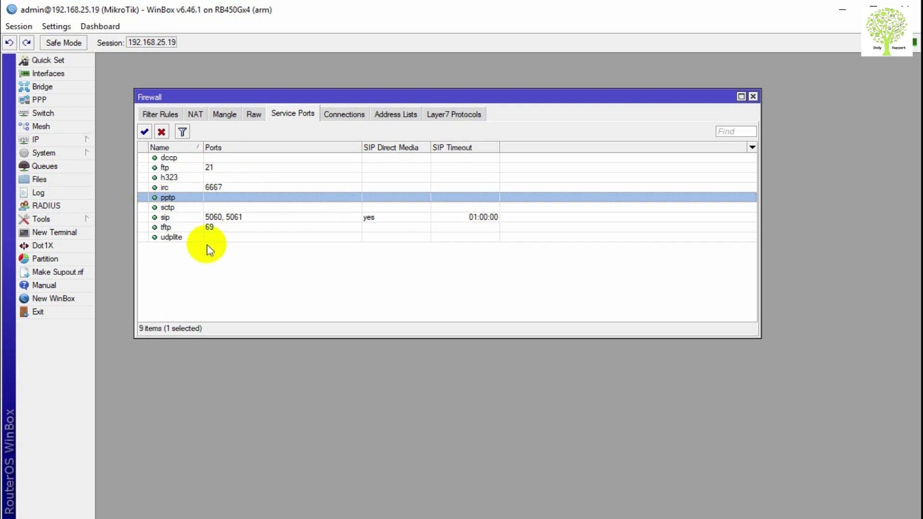
left_click(173, 220)
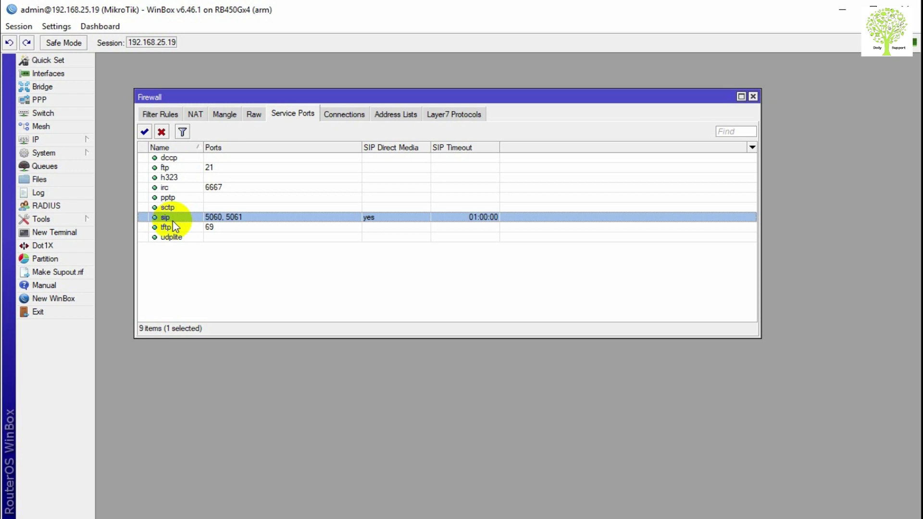
left_click(167, 158)
left_click(162, 134)
left_click(166, 168)
left_click(162, 133)
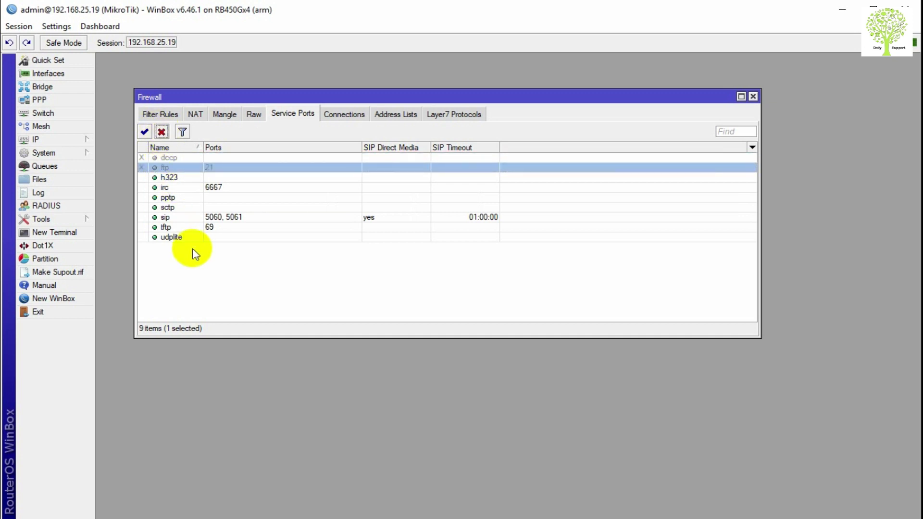
Step: Select every entry in the firewall service ports list and disable them all together
left_click(203, 227)
key("ctrl+a")
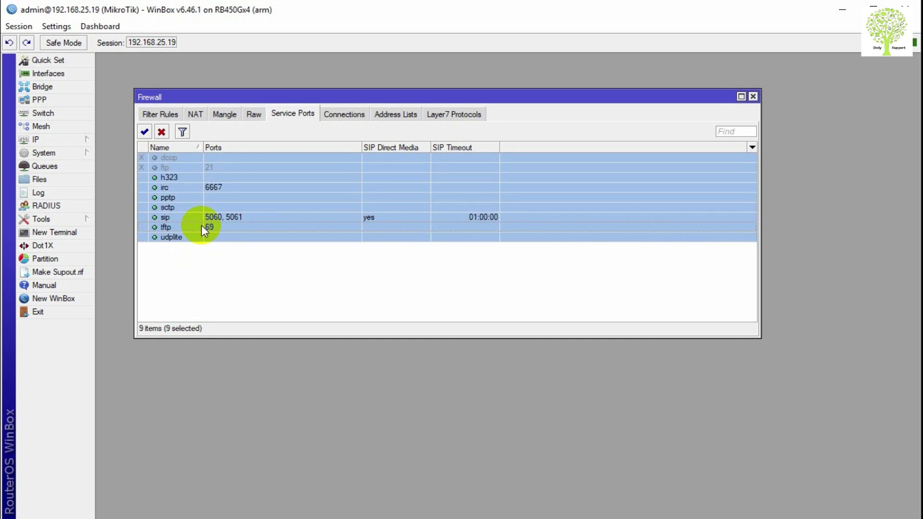
left_click(163, 132)
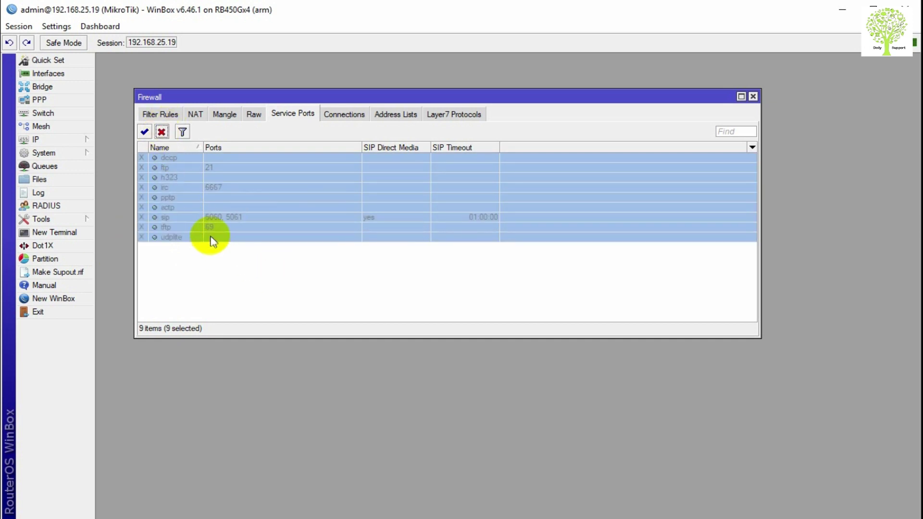
Step: Enable only the pptp service port again and close the firewall window
left_click(182, 200)
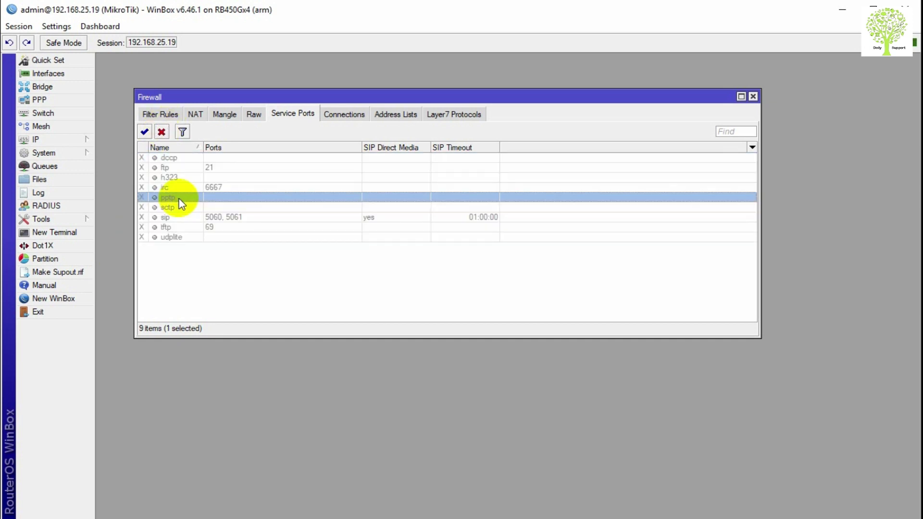
left_click(144, 132)
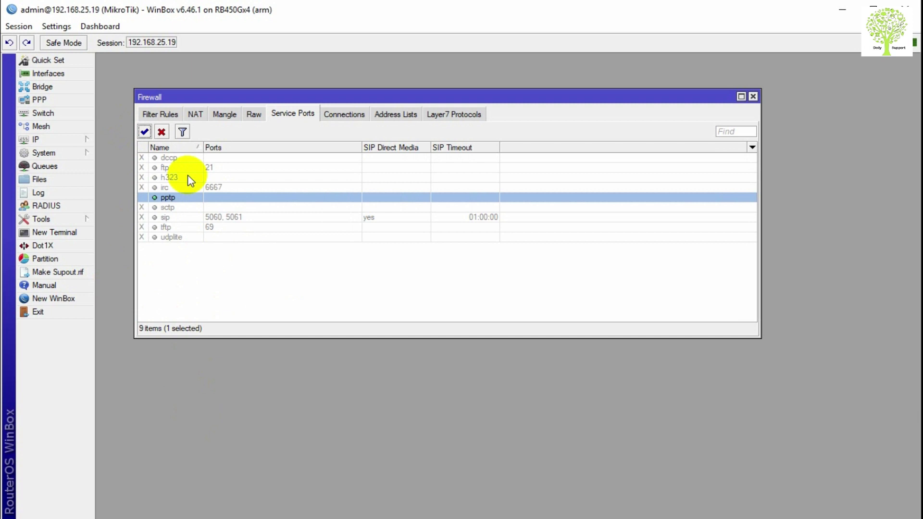
left_click(753, 96)
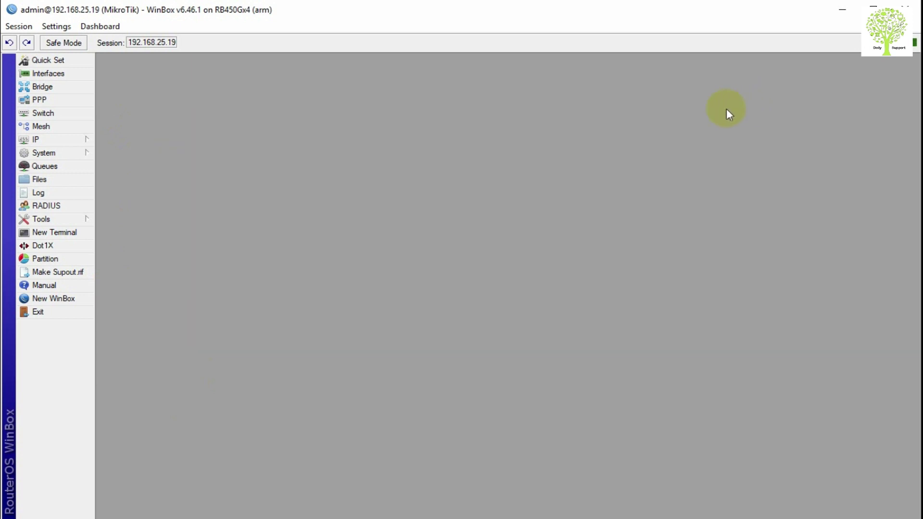
Step: Open the router's system user list and add the Allowed Address 0.0.0.0/0 to the admin user
left_click(38, 152)
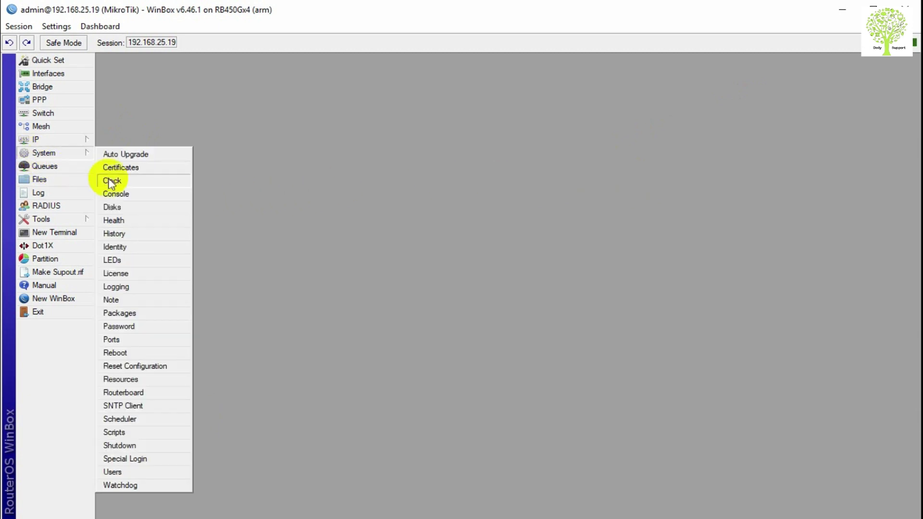
left_click(110, 472)
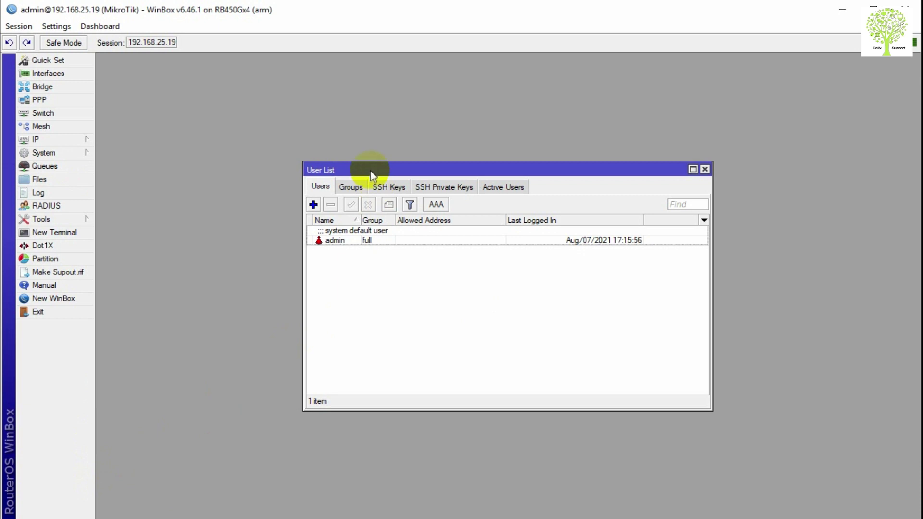
left_click_drag(365, 169, 352, 128)
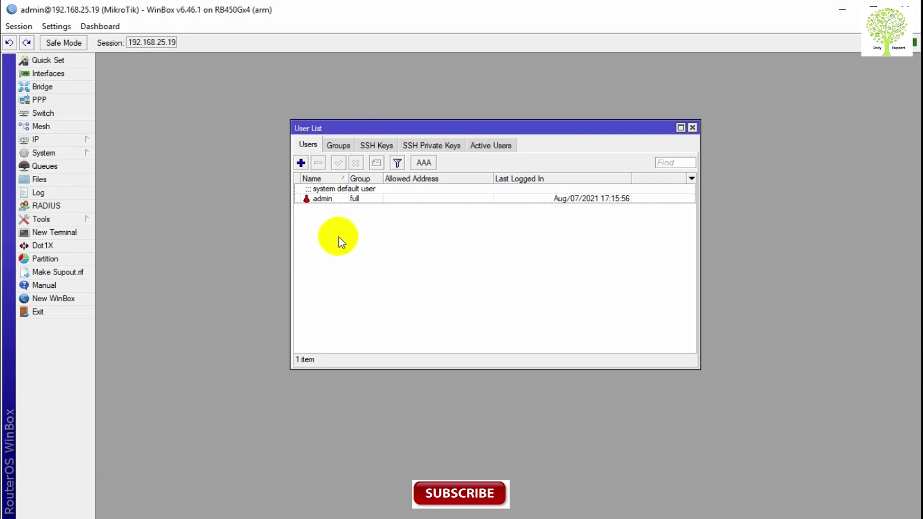
left_click(301, 163)
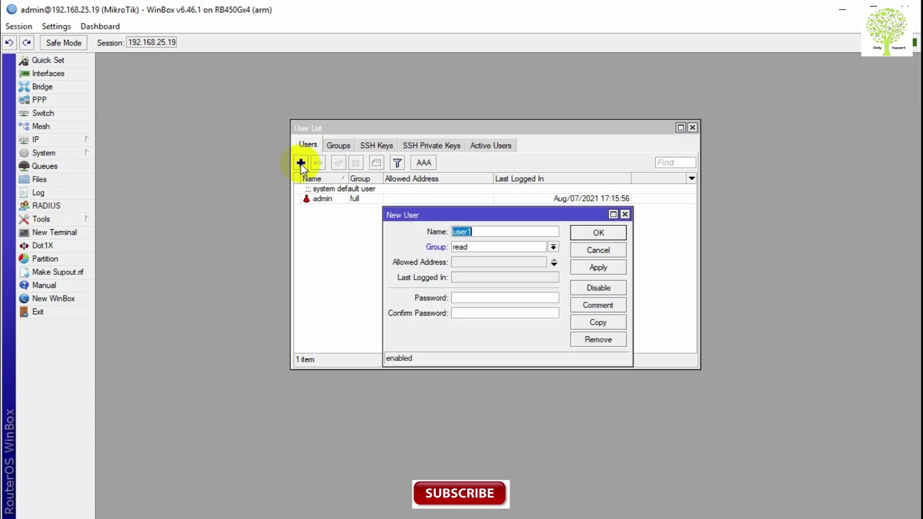
left_click(625, 214)
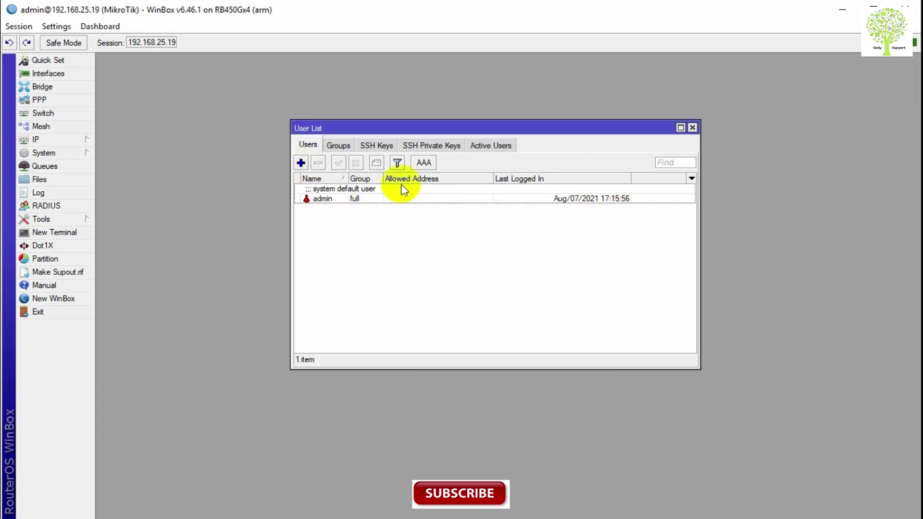
left_click(369, 192)
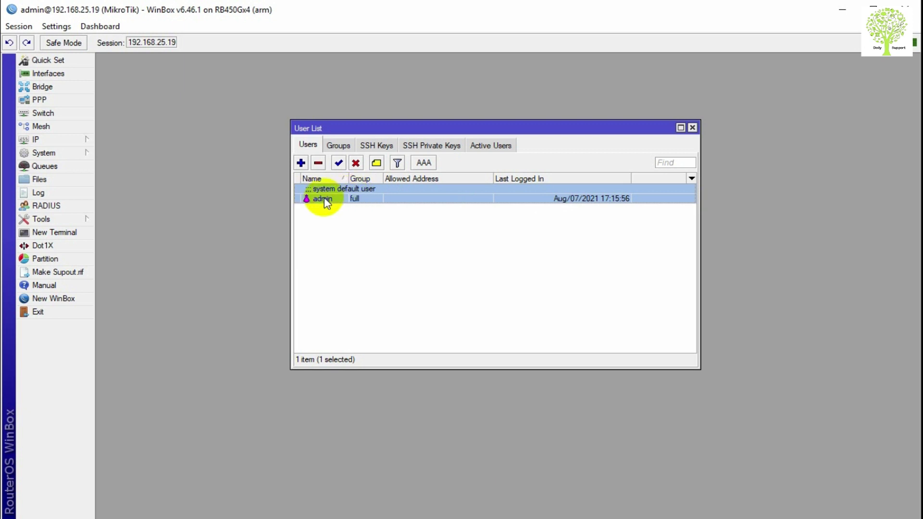
double_click(480, 199)
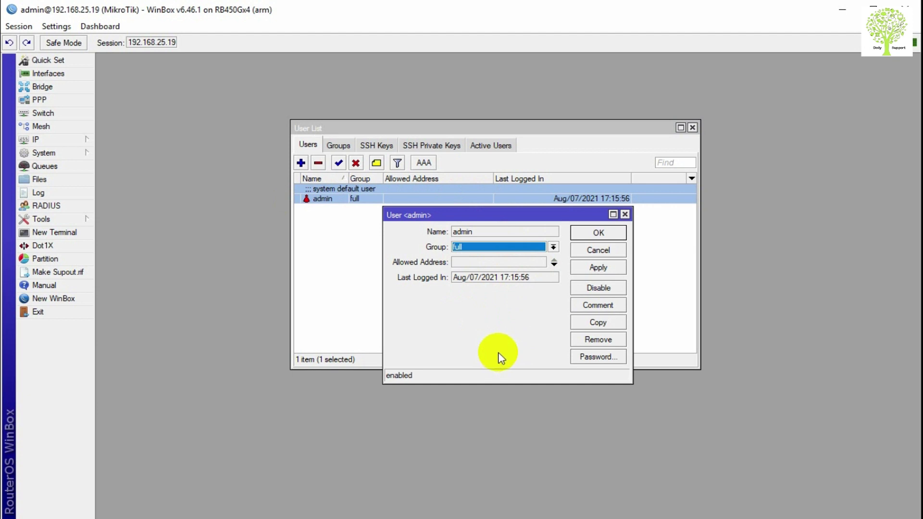
left_click(483, 262)
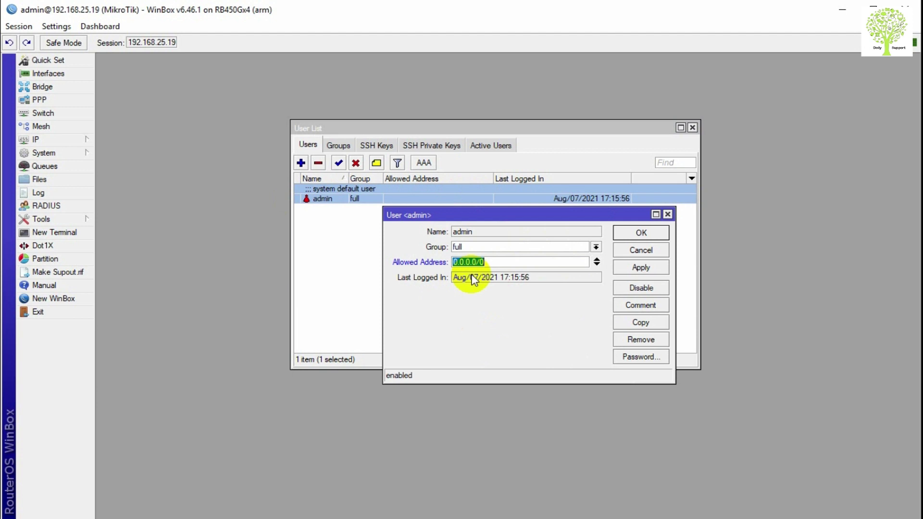
Step: Review the ports and Available From addresses in the IP service list and close it
left_click(36, 140)
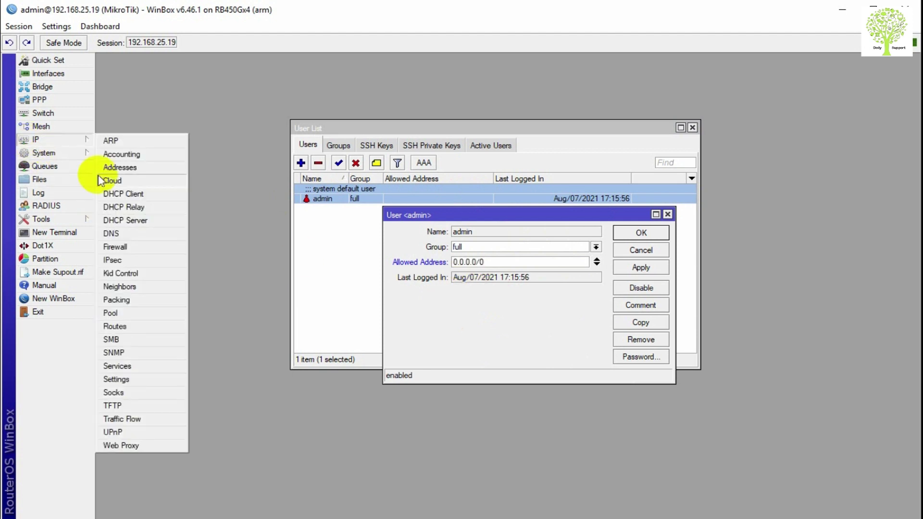
left_click(125, 367)
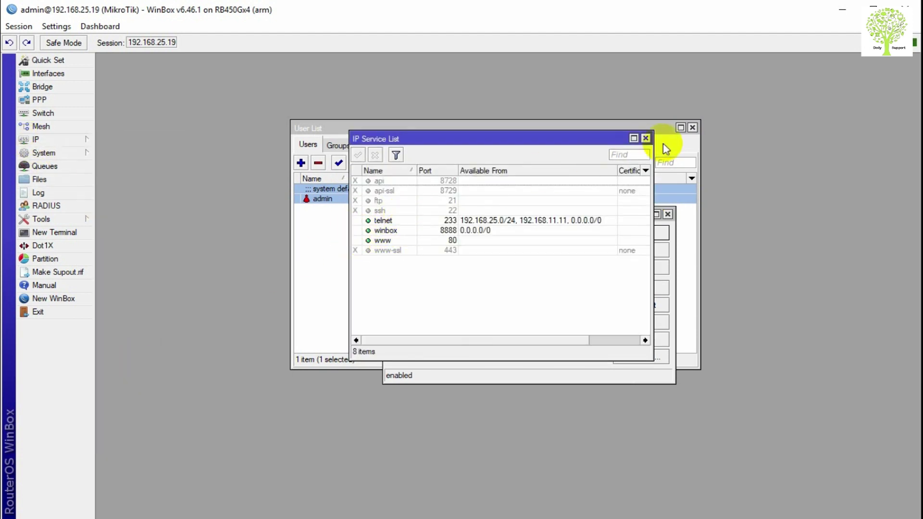
left_click(646, 138)
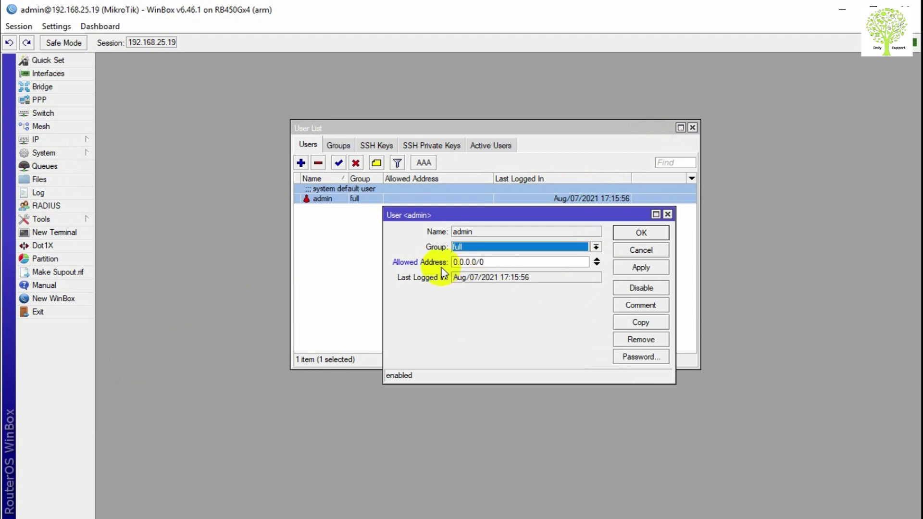
Step: Apply and save the admin user's Allowed Address setting, and close the user list
left_click(504, 262)
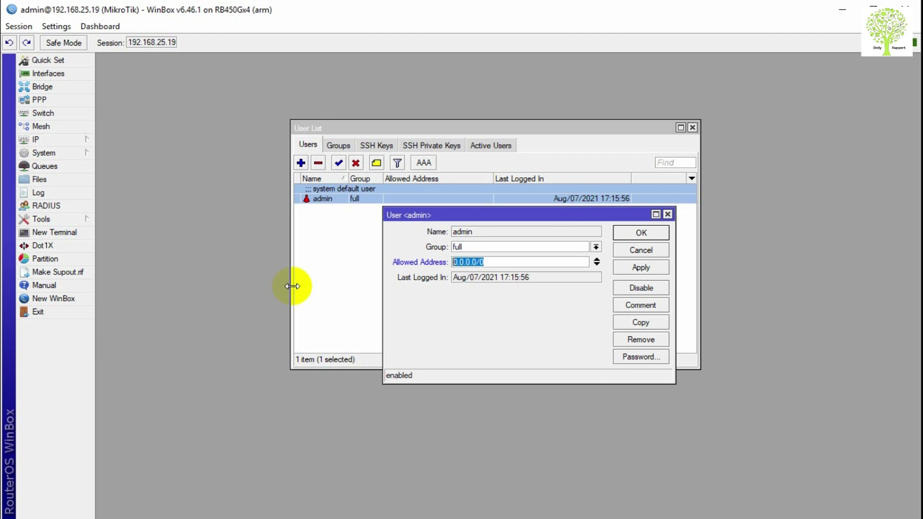
left_click(661, 270)
left_click(644, 235)
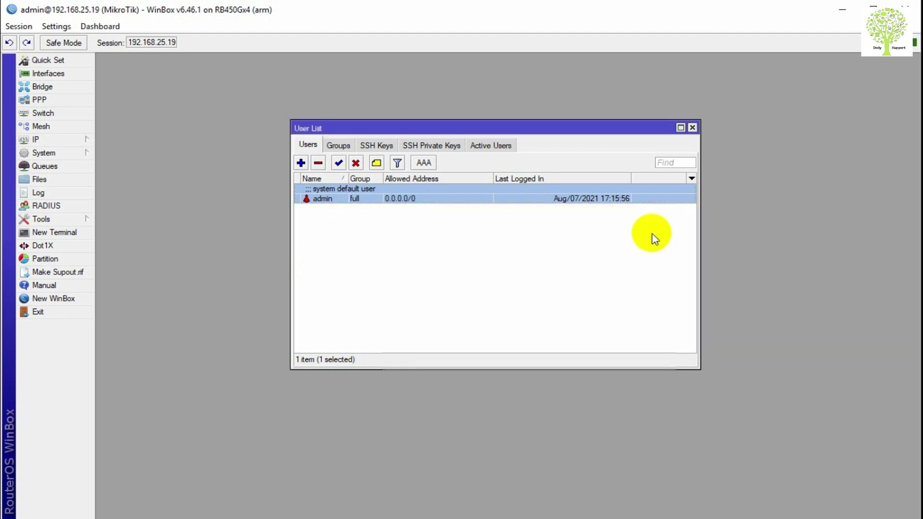
left_click(692, 128)
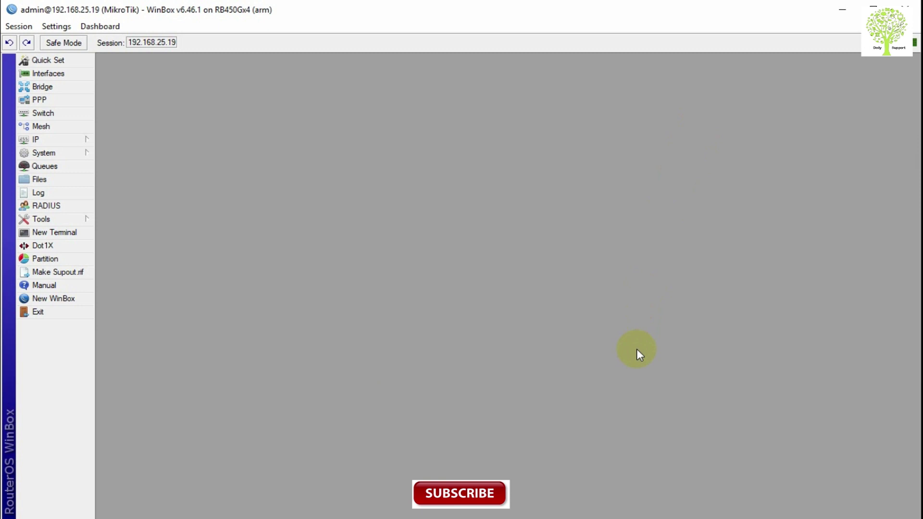